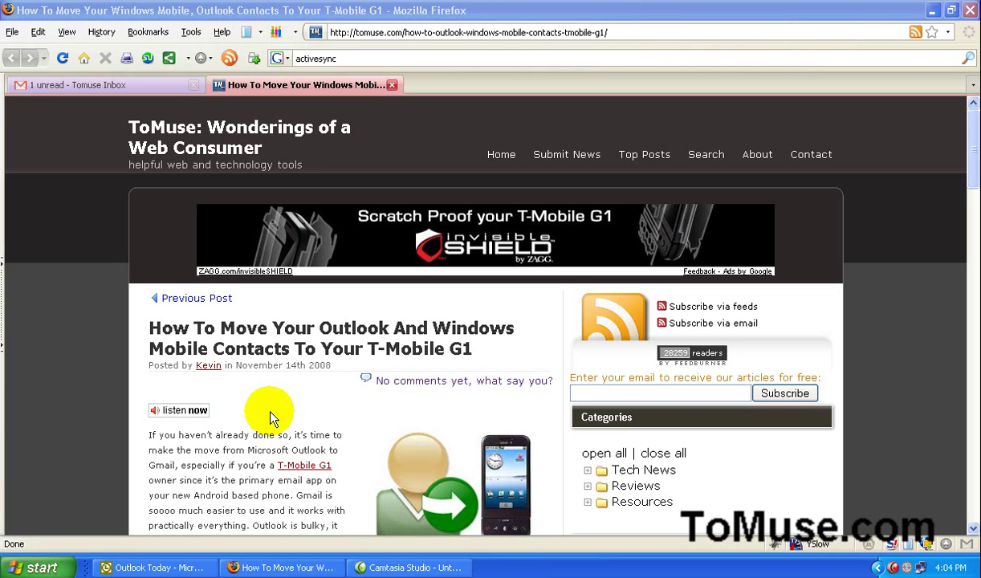
# Step: Search the ToMuse site for 'contacts g1' using its Google site-search box
pyautogui.click(270, 415)
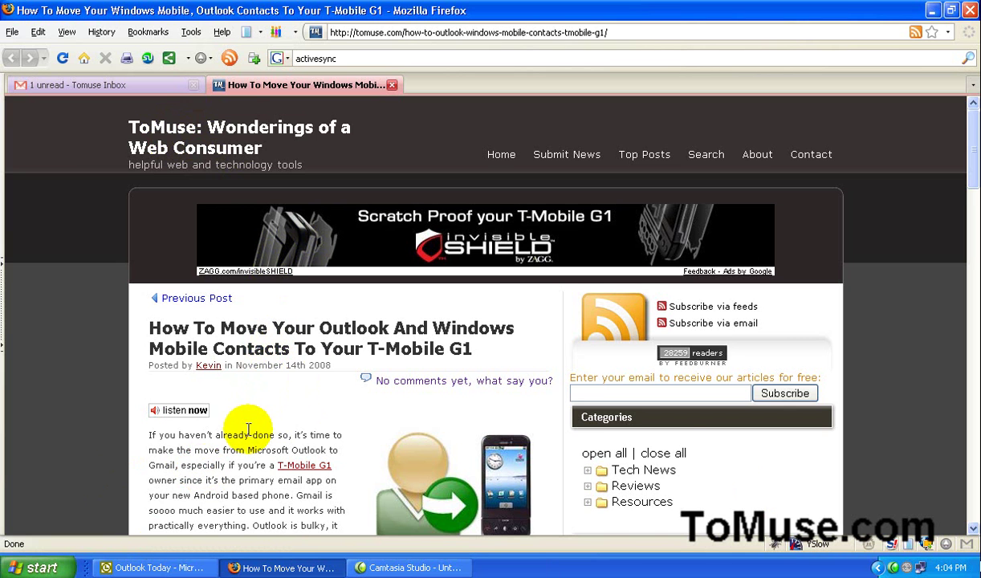
pyautogui.scroll(-2, 251, 431)
pyautogui.scroll(-4, 250, 431)
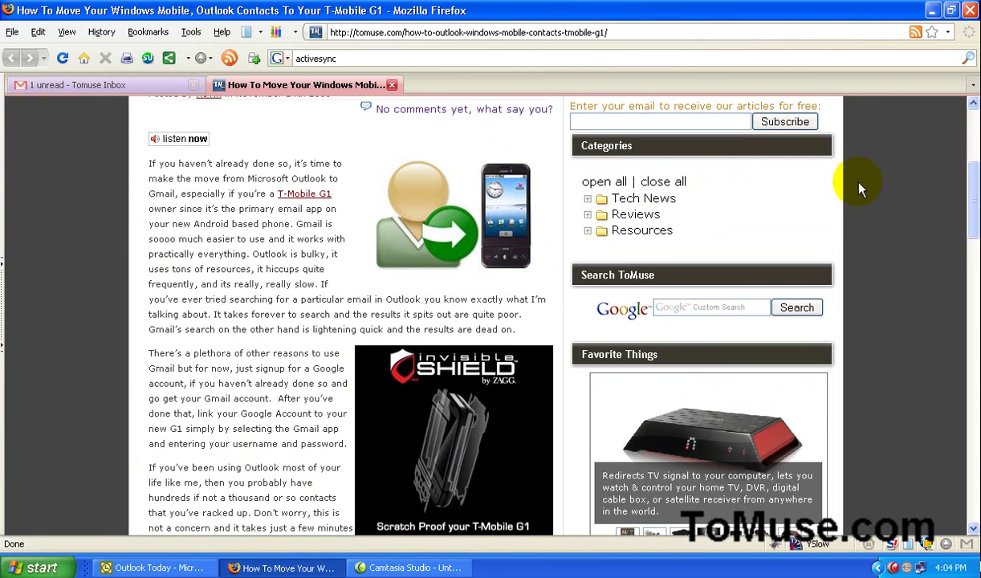
pyautogui.click(718, 307)
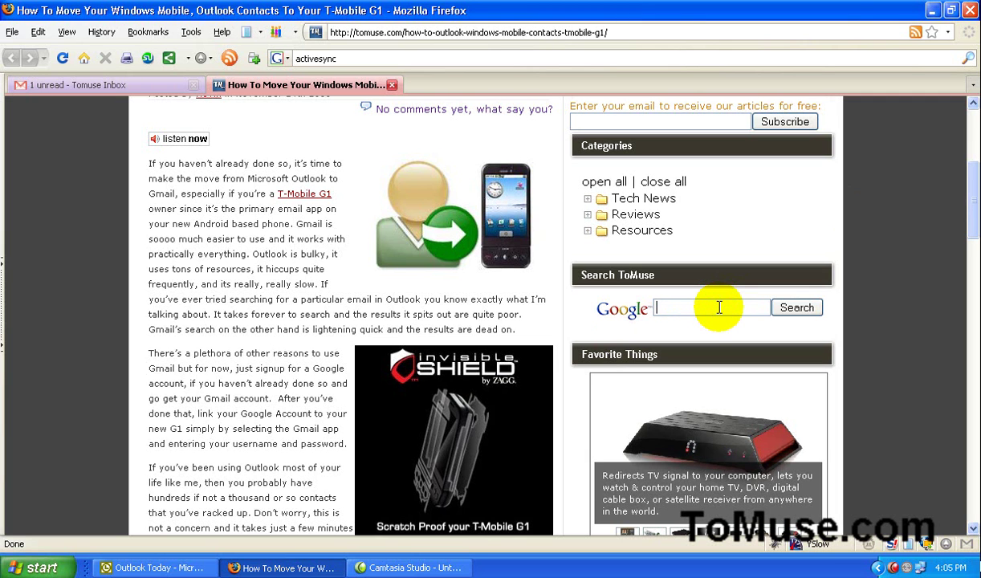
pyautogui.write('contacts g1')
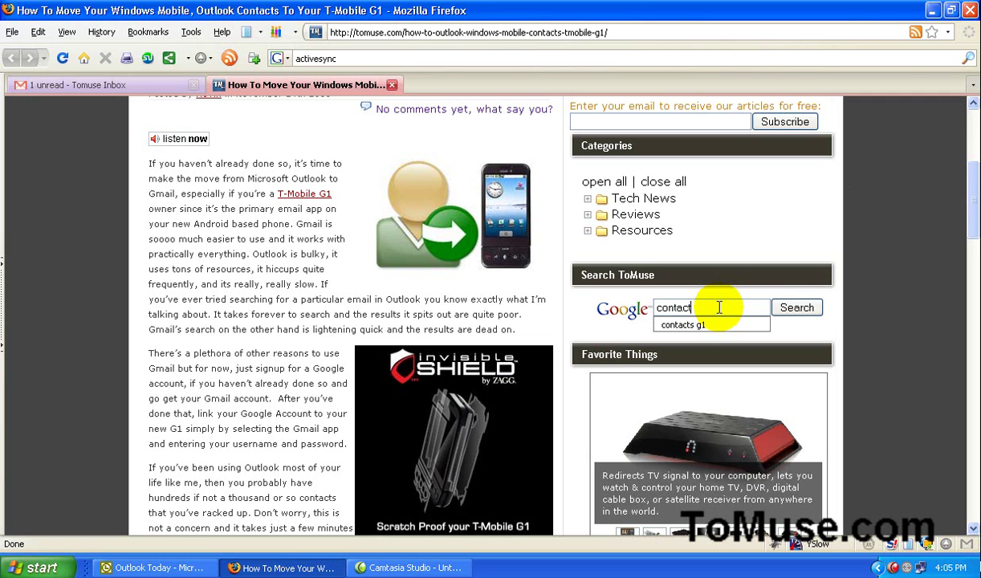
pyautogui.click(799, 307)
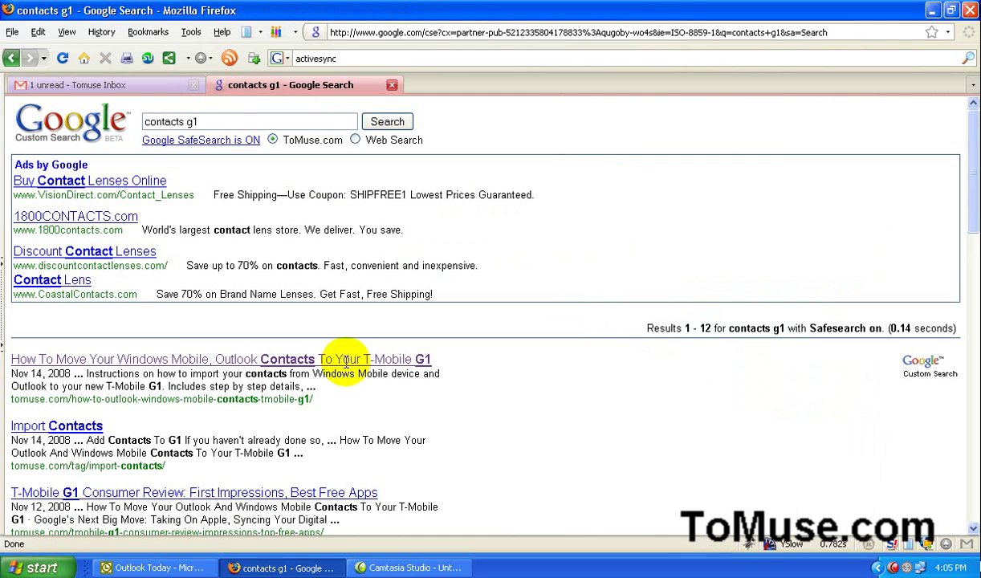
# Step: Open the G1 contacts article and read down to its 20-step list for moving Outlook contacts
pyautogui.click(101, 360)
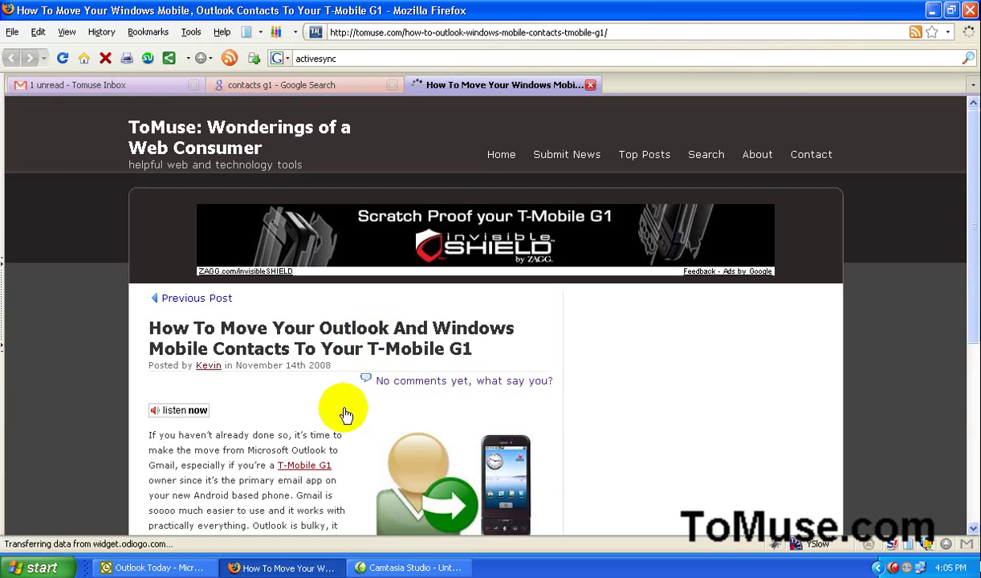
pyautogui.click(228, 447)
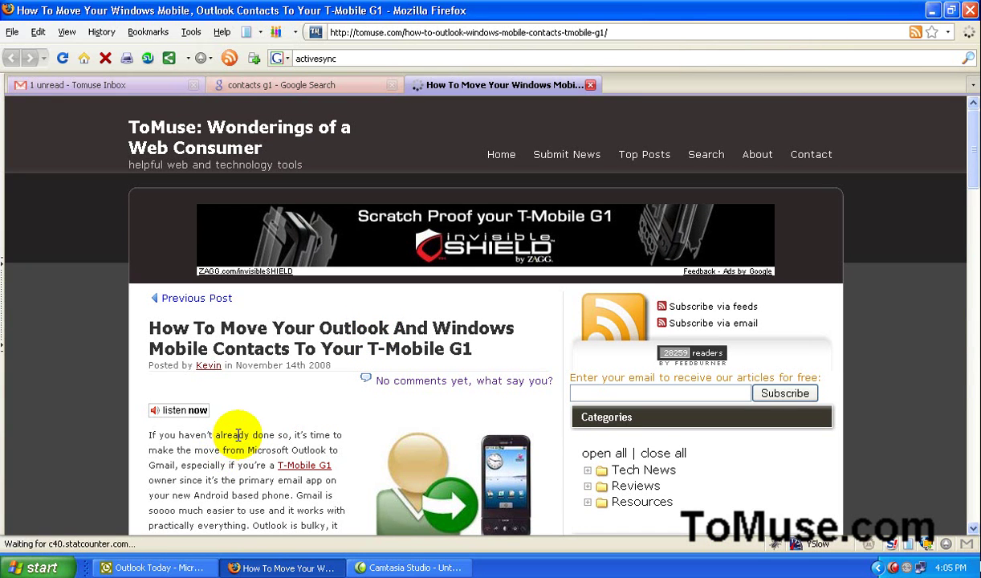
pyautogui.scroll(-12, 241, 440)
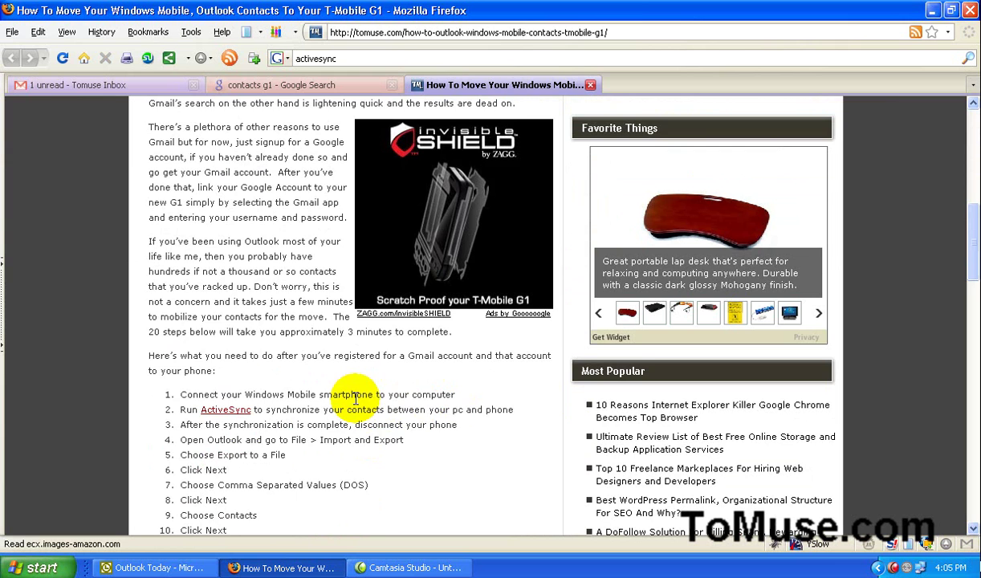
pyautogui.scroll(-2, 357, 393)
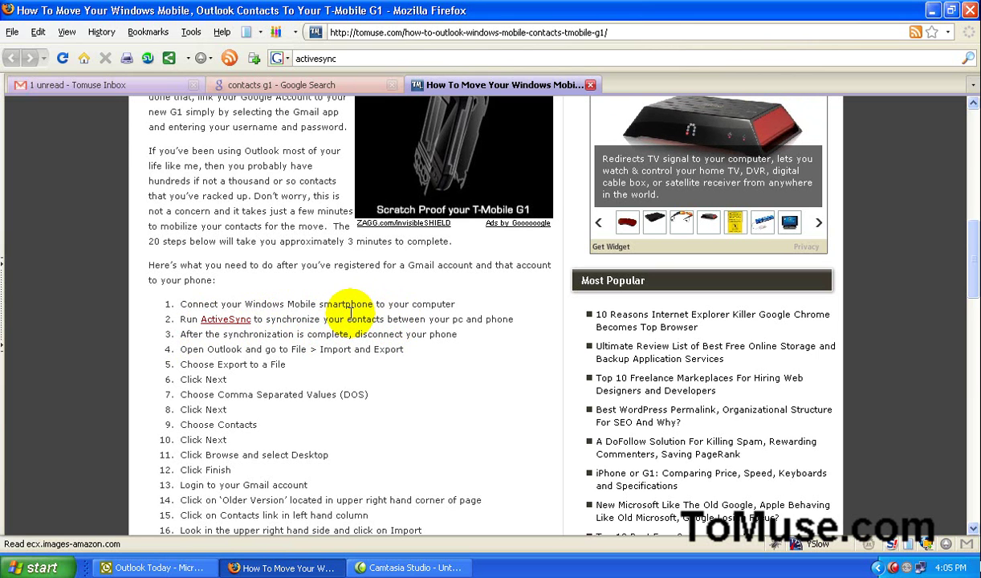
pyautogui.click(396, 313)
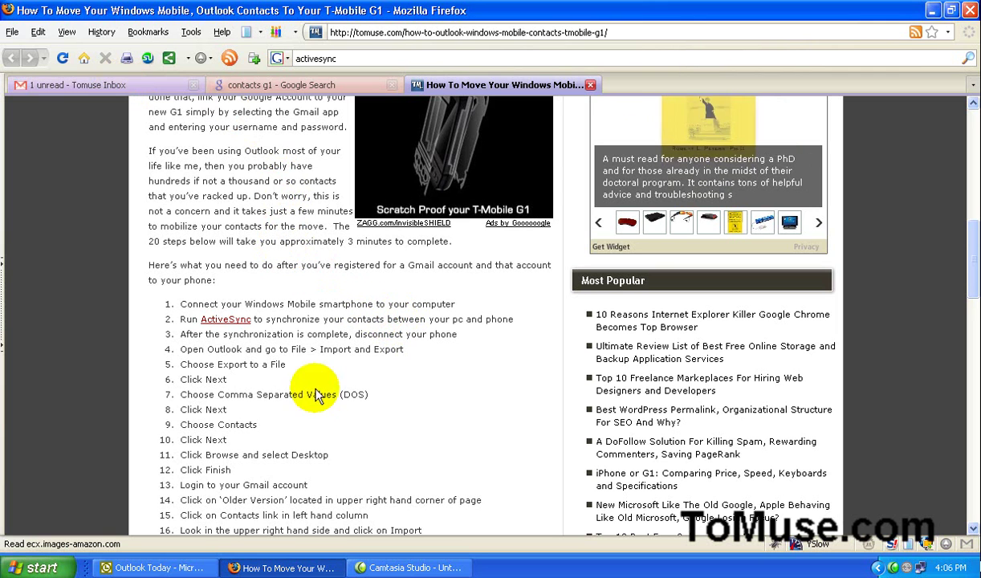
# Step: In Outlook, start the Import and Export wizard with Export to a file chosen
pyautogui.click(132, 567)
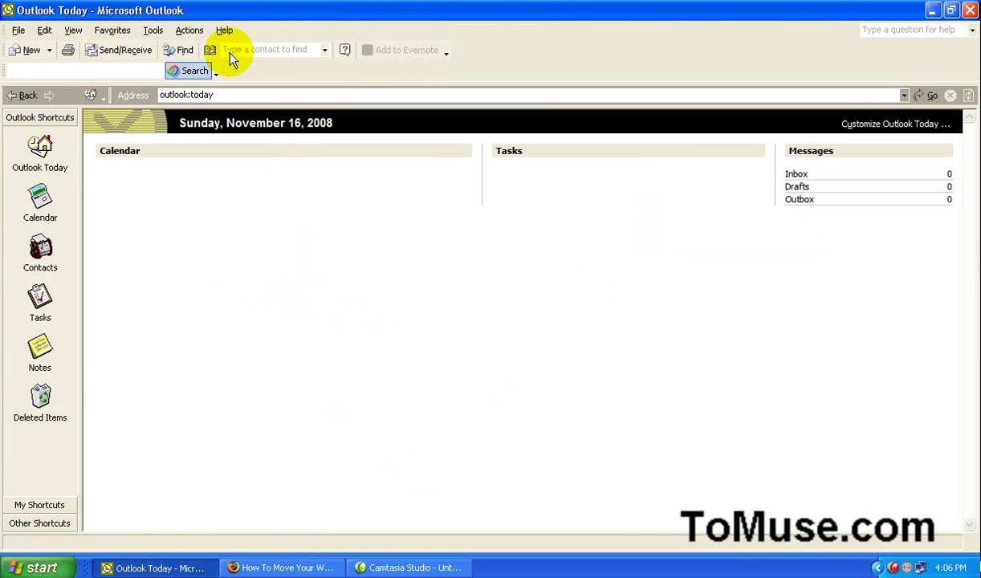
pyautogui.click(18, 31)
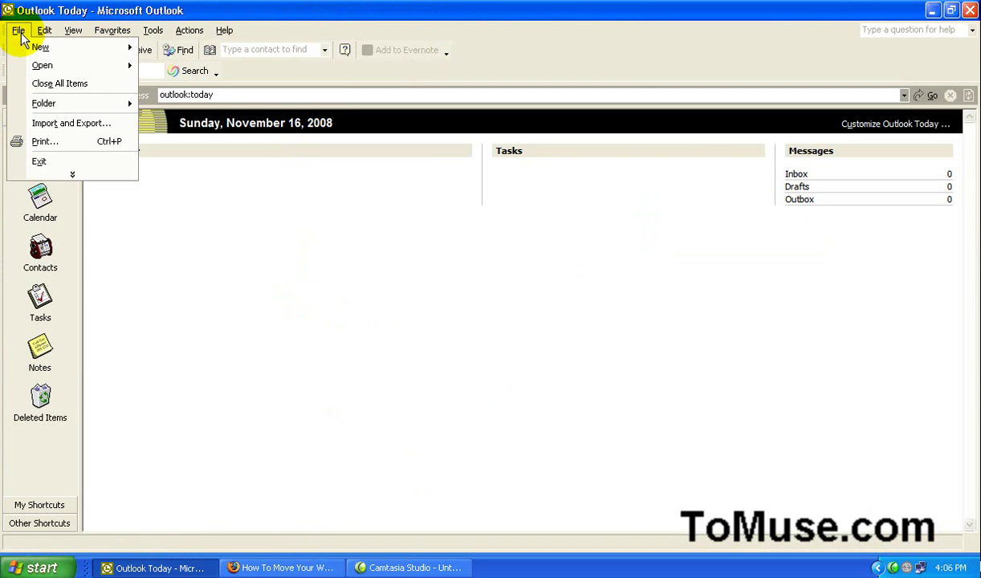
pyautogui.click(42, 123)
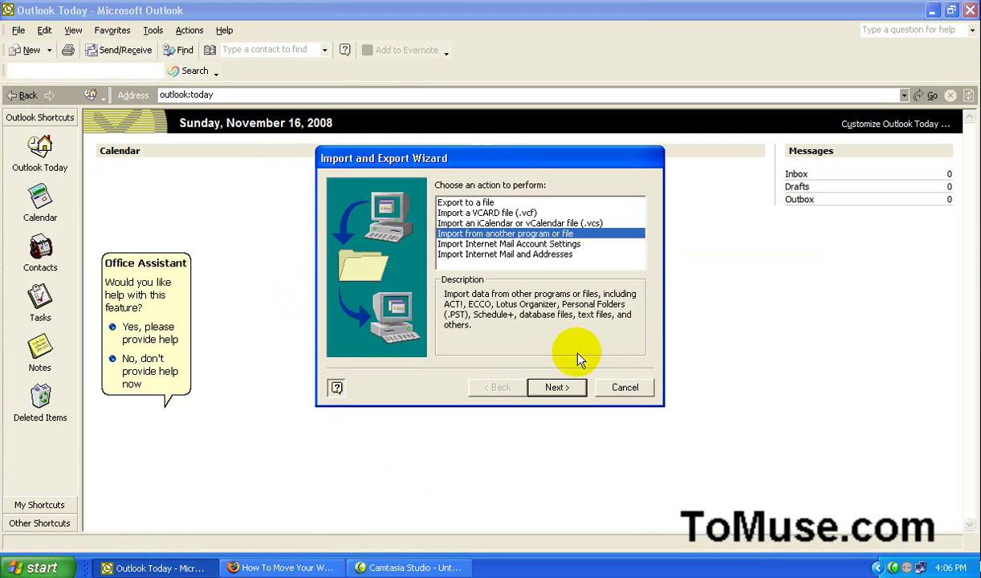
pyautogui.click(138, 369)
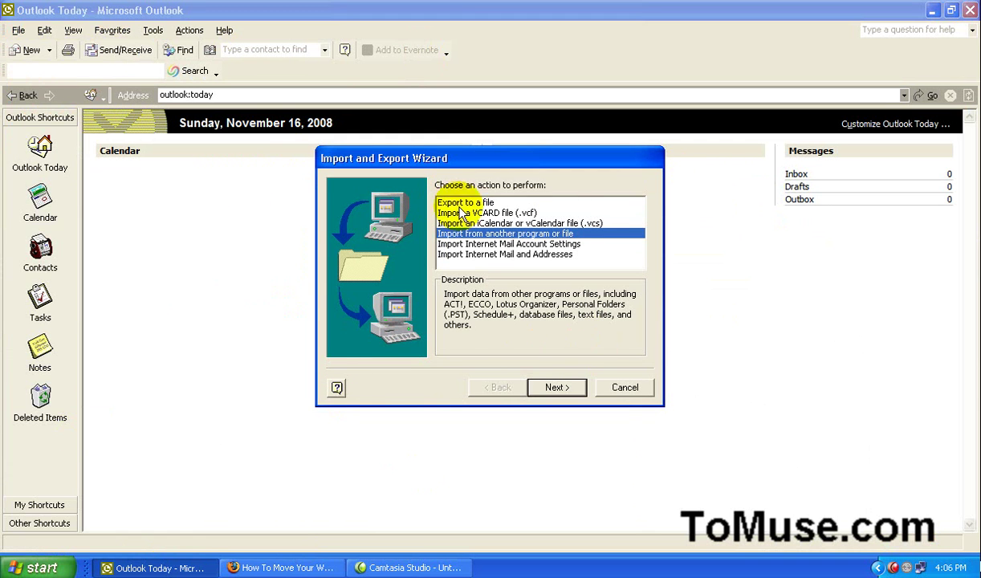
pyautogui.click(518, 202)
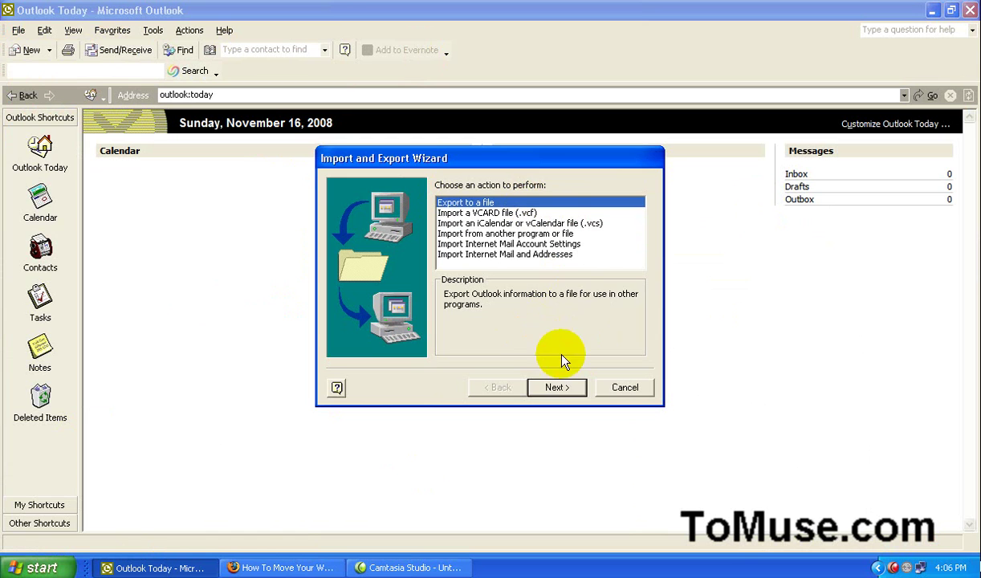
pyautogui.click(556, 387)
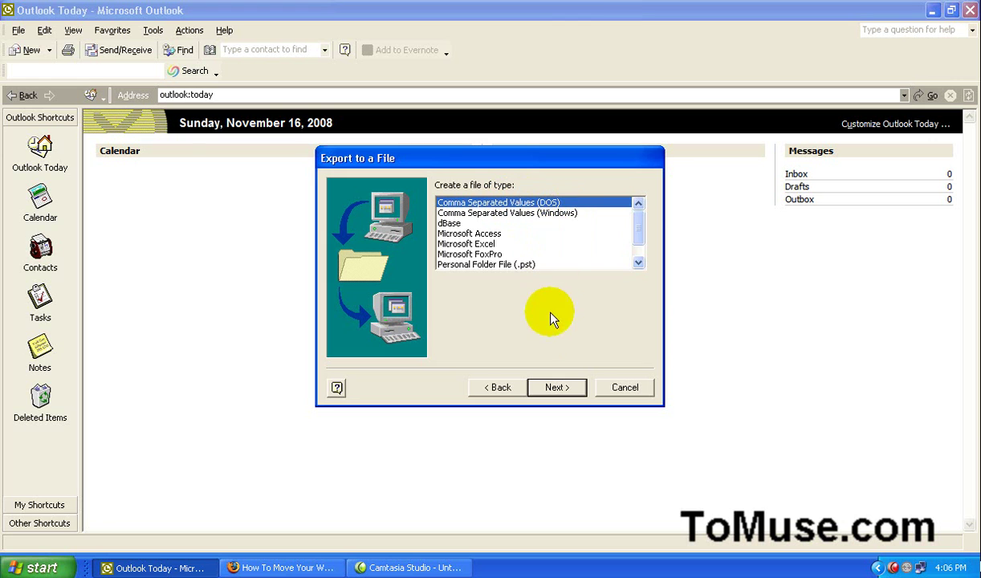
# Step: Export as Comma Separated Values (DOS) from the Contacts folder
pyautogui.click(557, 388)
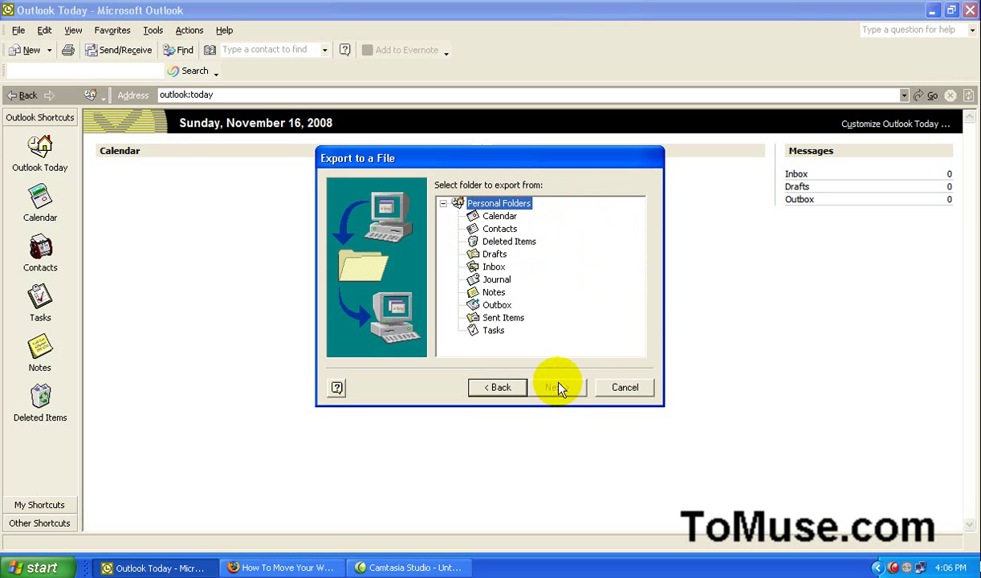
pyautogui.click(503, 229)
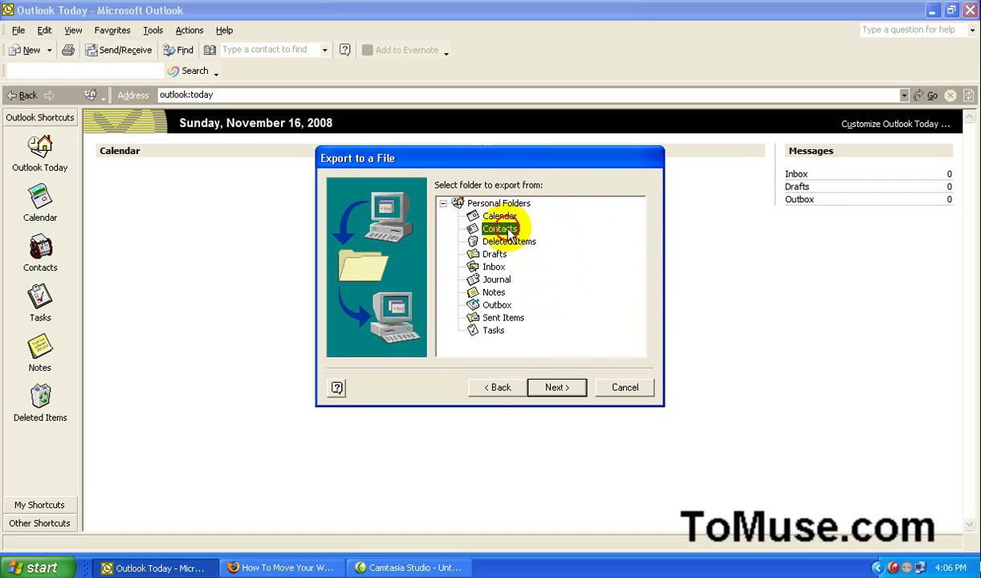
pyautogui.click(557, 387)
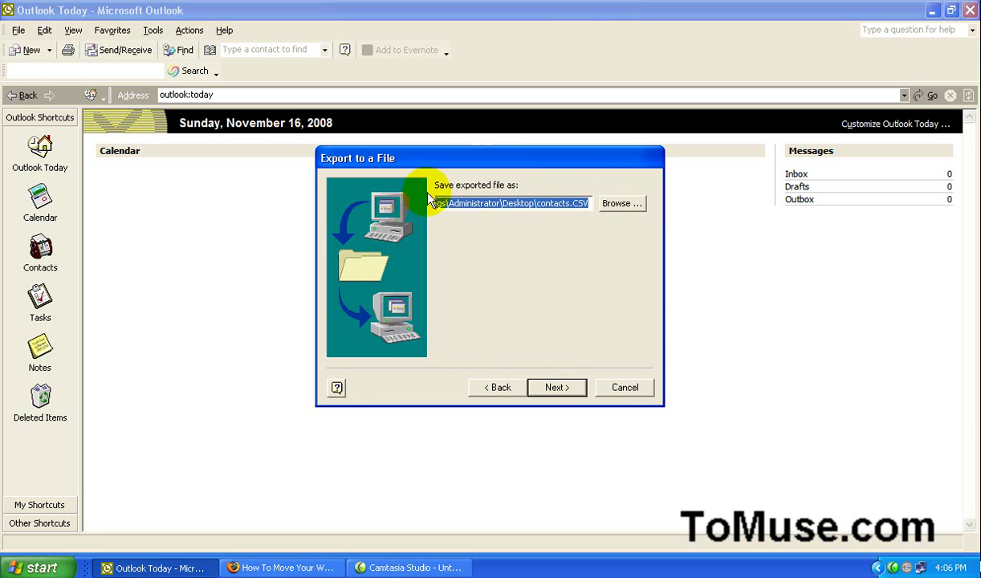
# Step: Save the export as contacts.CSV on the Desktop, replacing the existing file
pyautogui.click(615, 206)
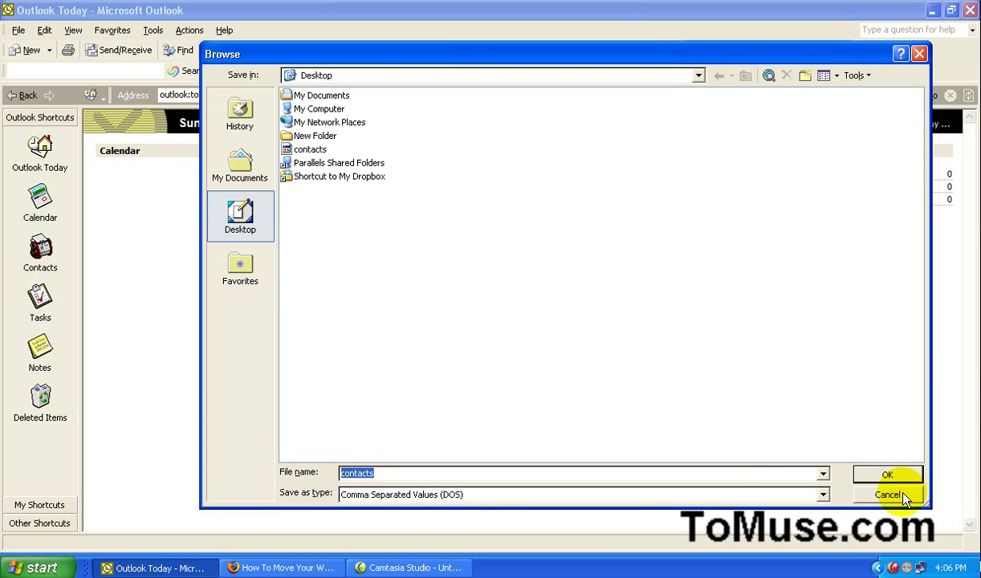
pyautogui.click(886, 475)
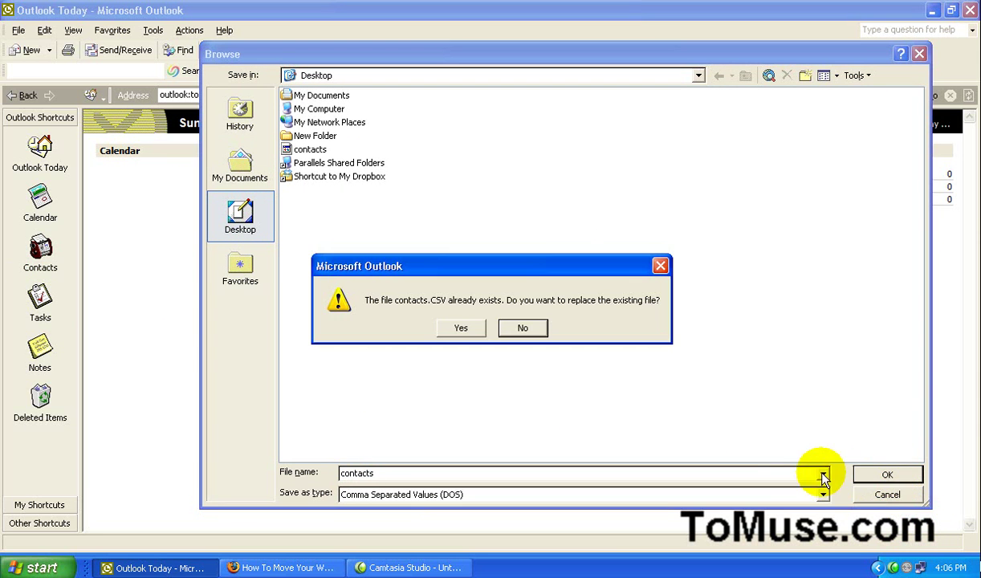
pyautogui.click(460, 330)
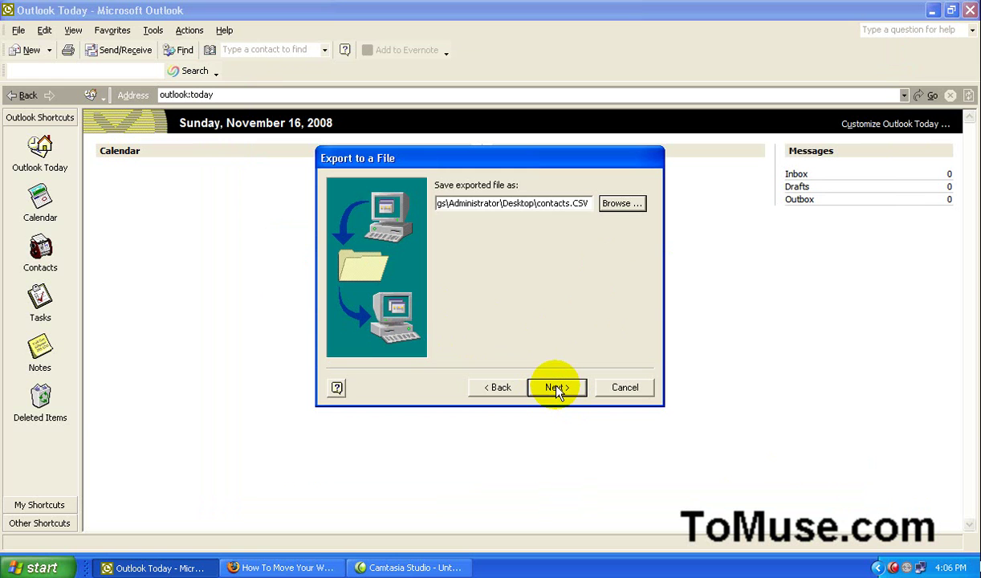
pyautogui.click(557, 390)
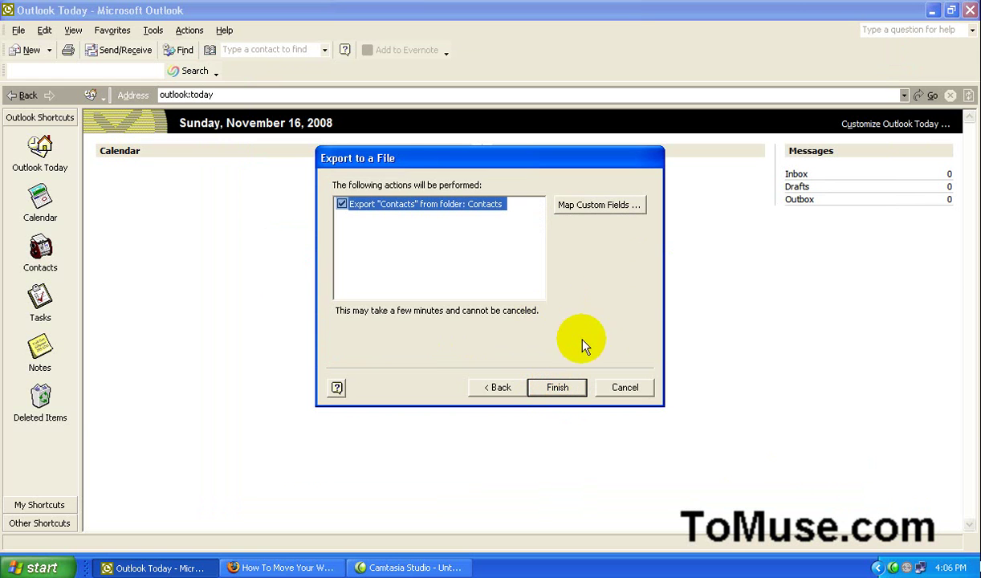
# Step: Finish exporting Contacts to contacts.CSV, then bring back the ToMuse article in Firefox
pyautogui.click(559, 386)
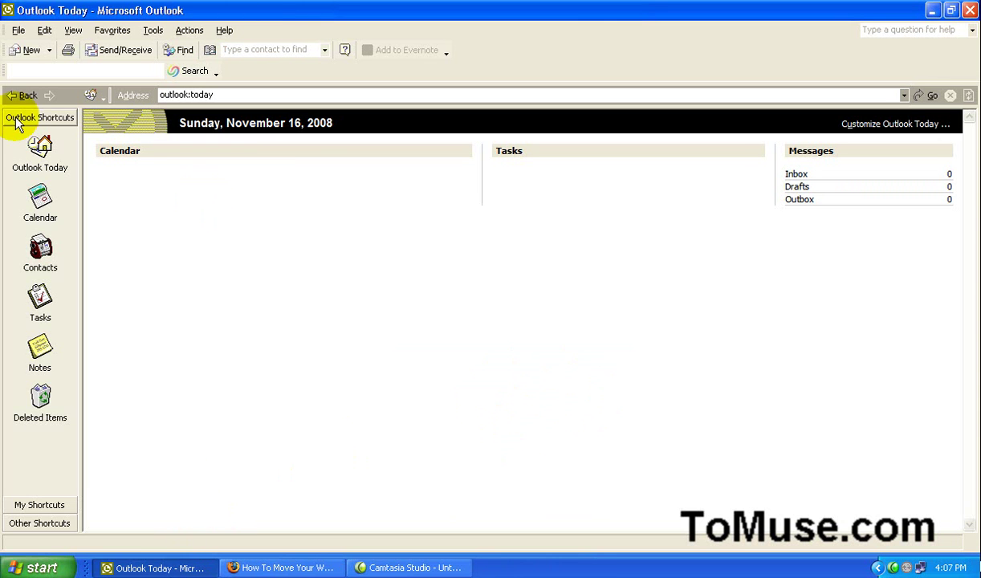
pyautogui.click(255, 568)
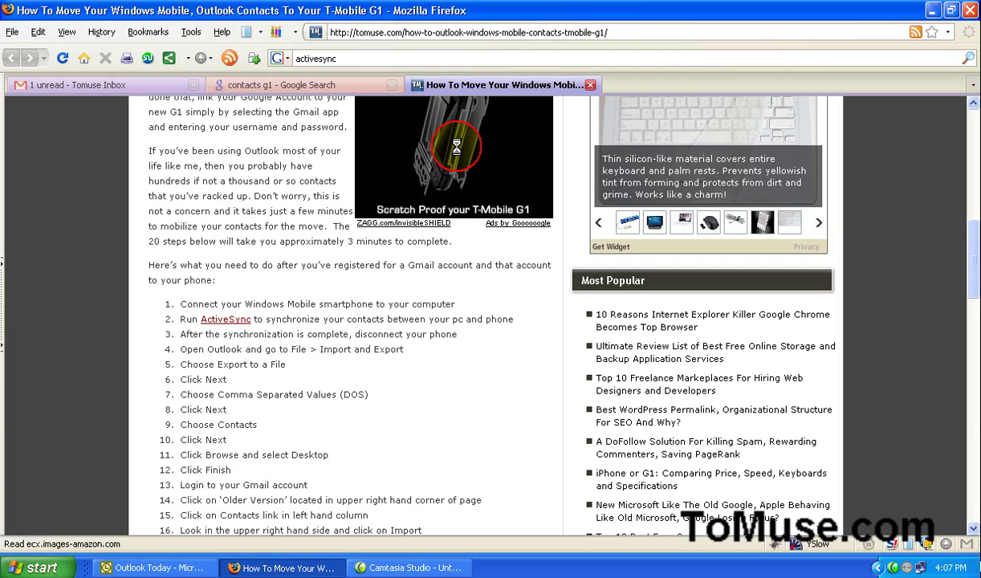
# Step: Switch Gmail to its older version and open its empty Contacts list
pyautogui.click(142, 84)
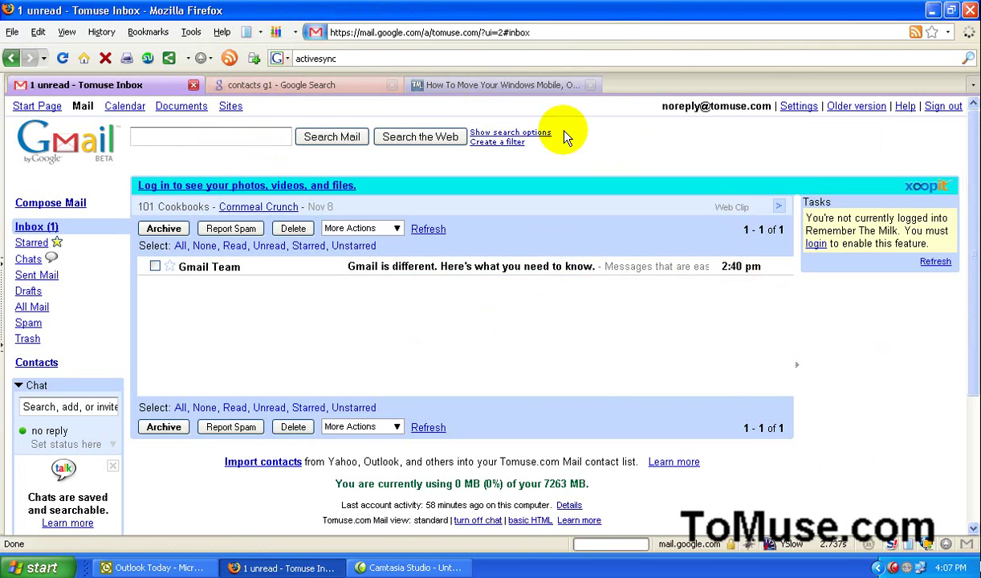
pyautogui.click(846, 108)
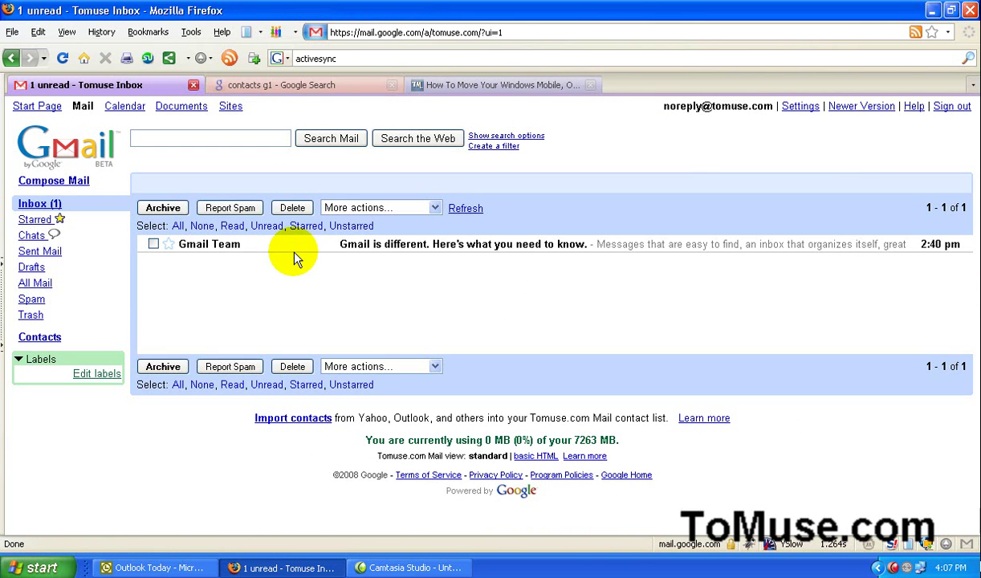
pyautogui.click(30, 338)
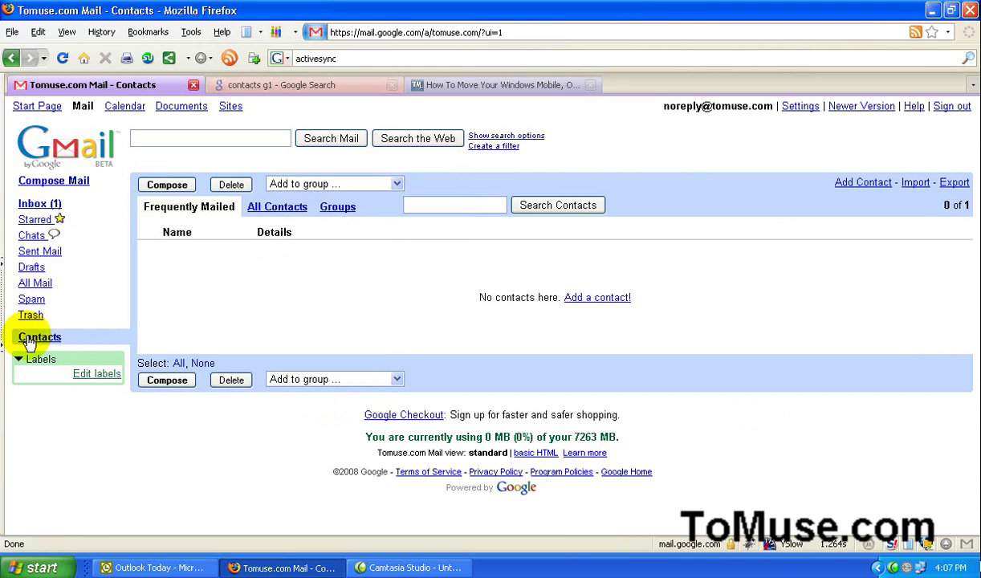
pyautogui.click(912, 183)
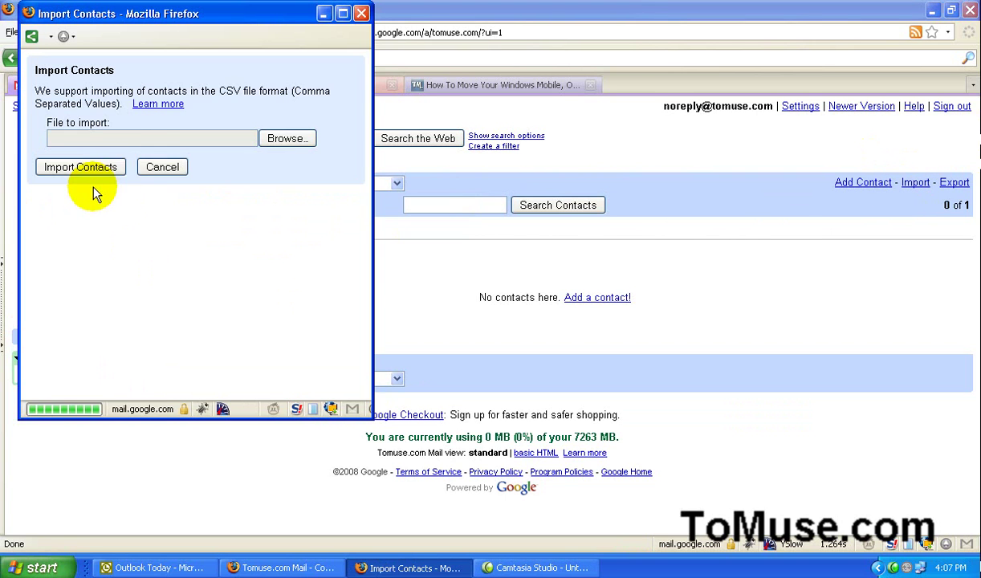
pyautogui.click(288, 140)
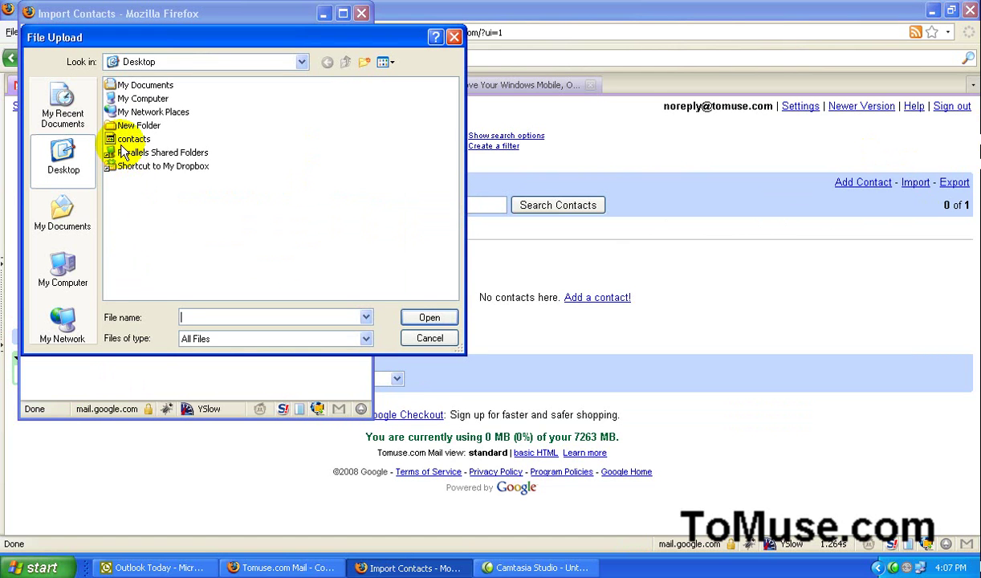
pyautogui.click(128, 139)
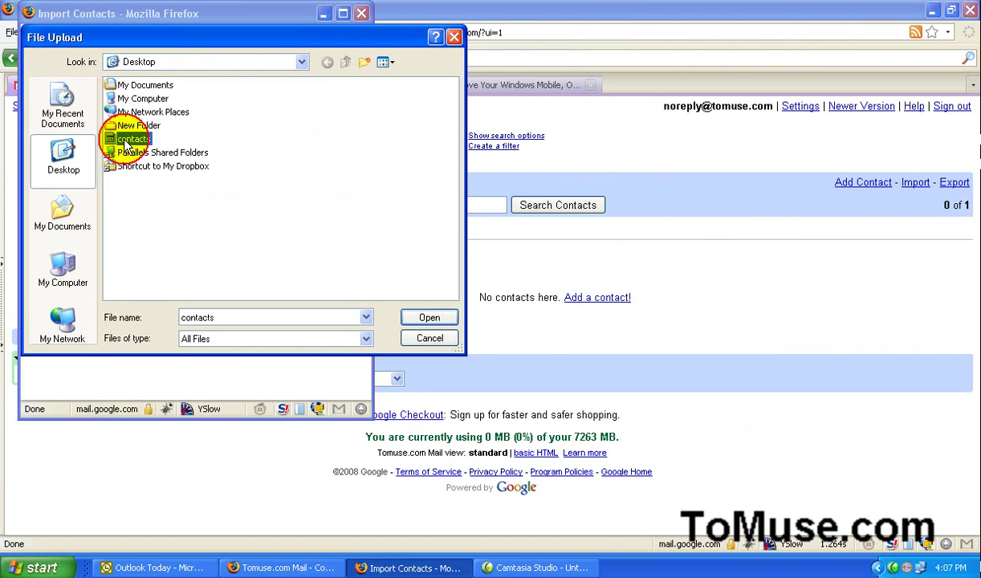
pyautogui.click(440, 320)
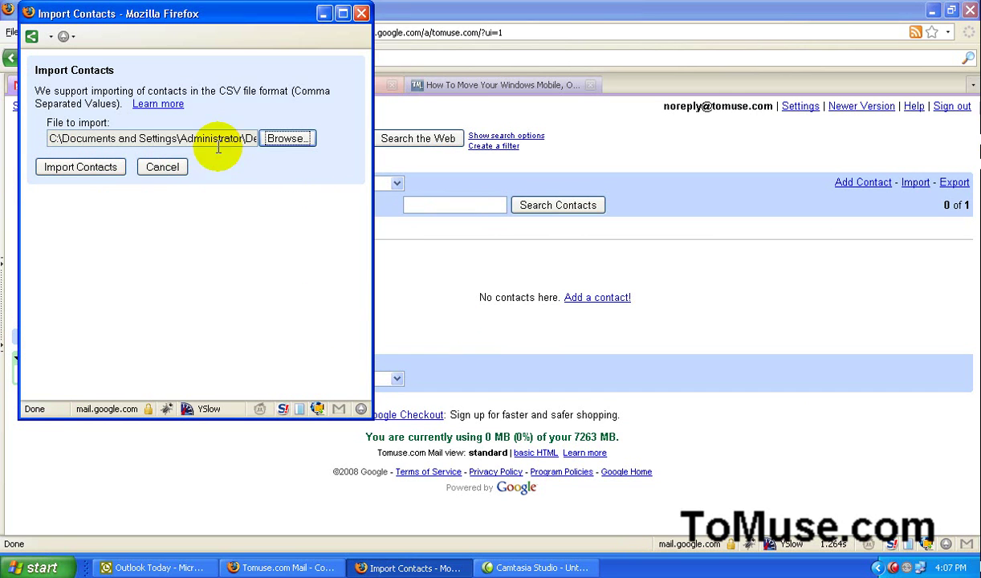
pyautogui.click(363, 14)
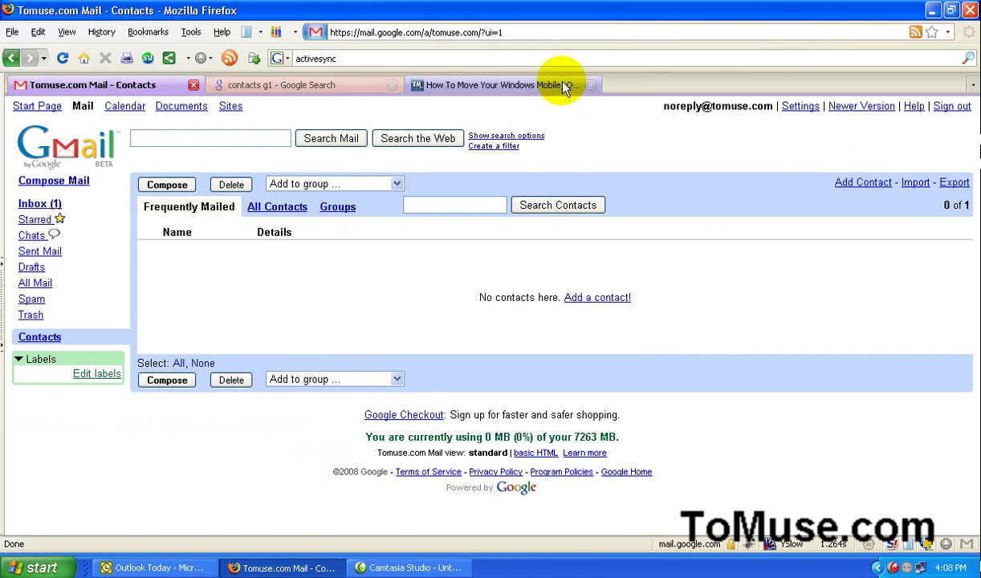
# Step: Go back to the ToMuse article tab and scroll to steps 15–20
pyautogui.click(538, 86)
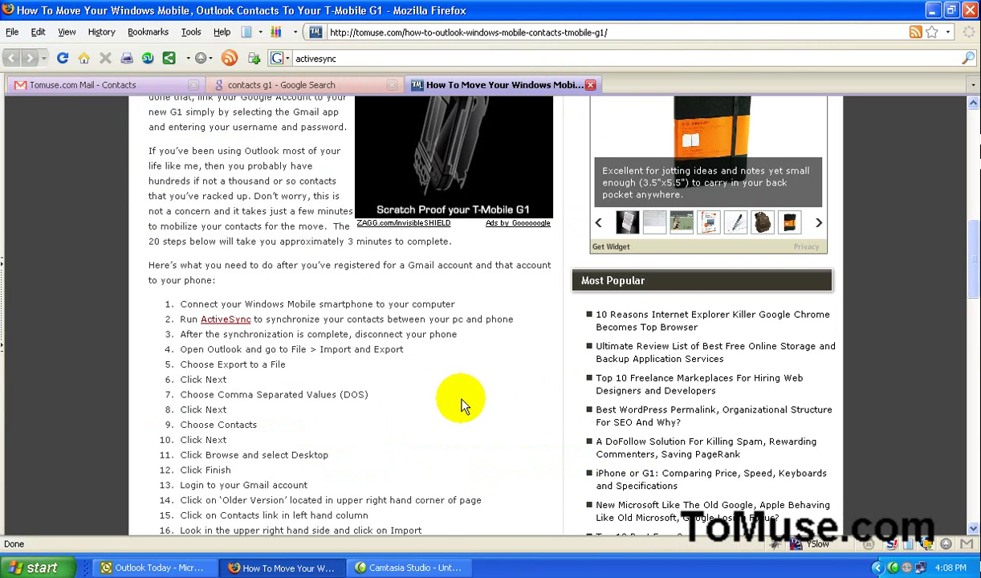
pyautogui.scroll(-7, 461, 405)
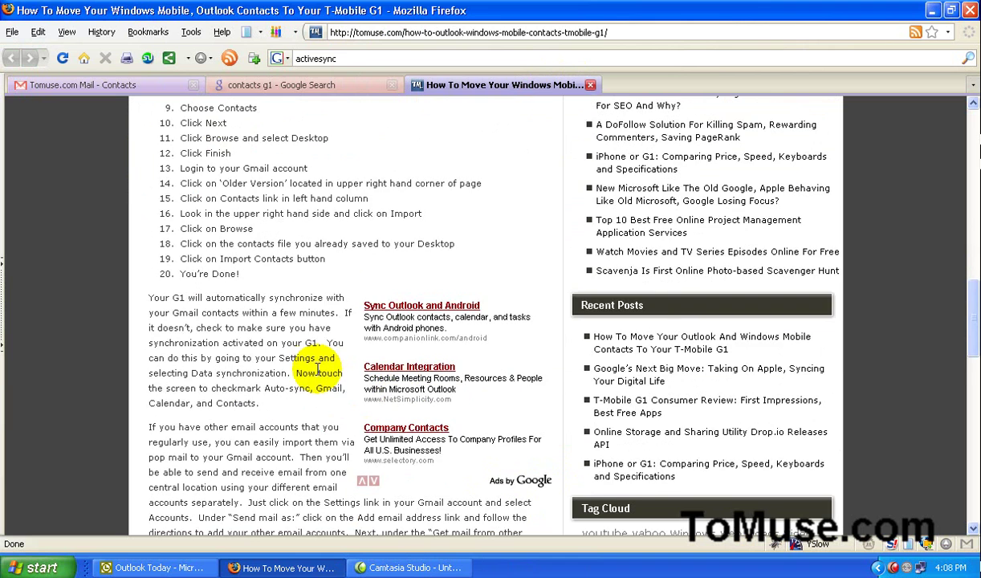
pyautogui.scroll(-2, 317, 368)
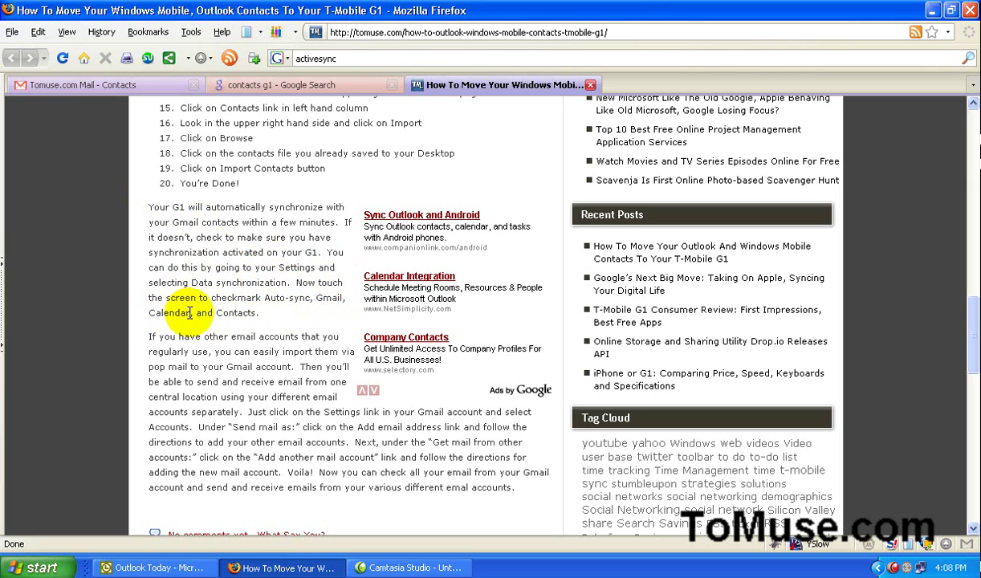
# Step: Scroll the ToMuse article down to the comments, then back up to its title
pyautogui.click(267, 369)
pyautogui.scroll(-2, 267, 367)
pyautogui.scroll(3, 258, 414)
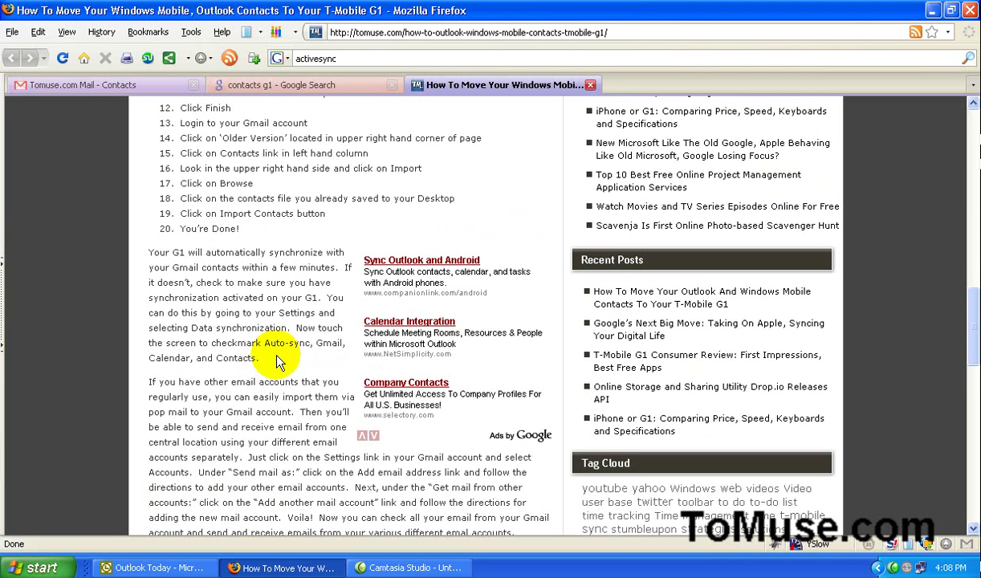
pyautogui.scroll(-12, 273, 360)
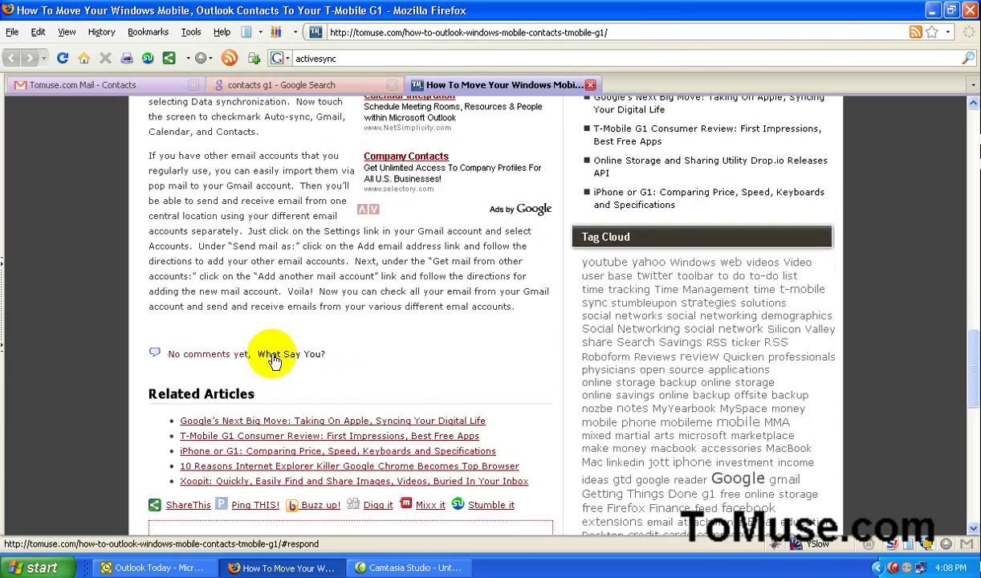
pyautogui.scroll(-2, 281, 416)
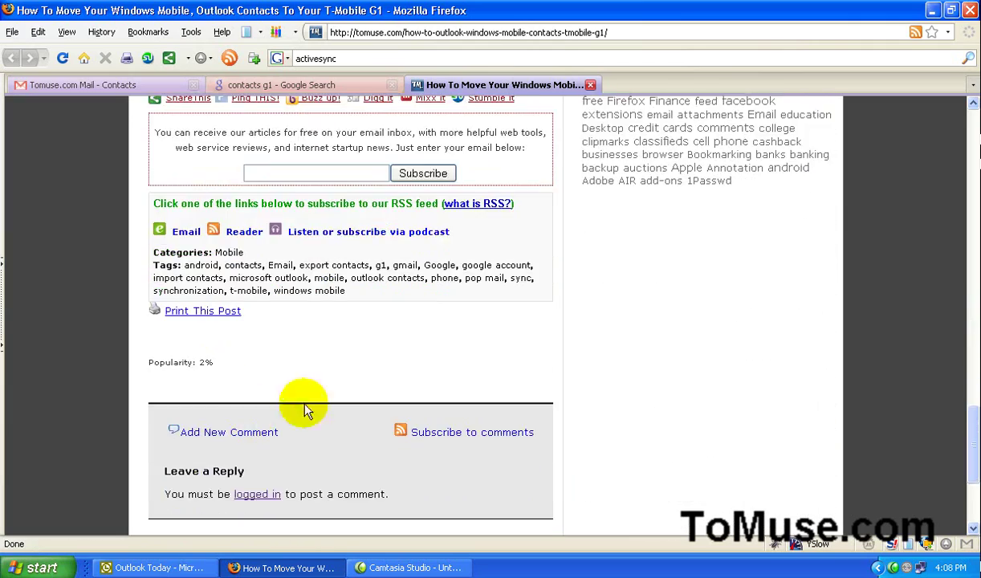
pyautogui.scroll(-2, 337, 385)
pyautogui.scroll(12, 390, 259)
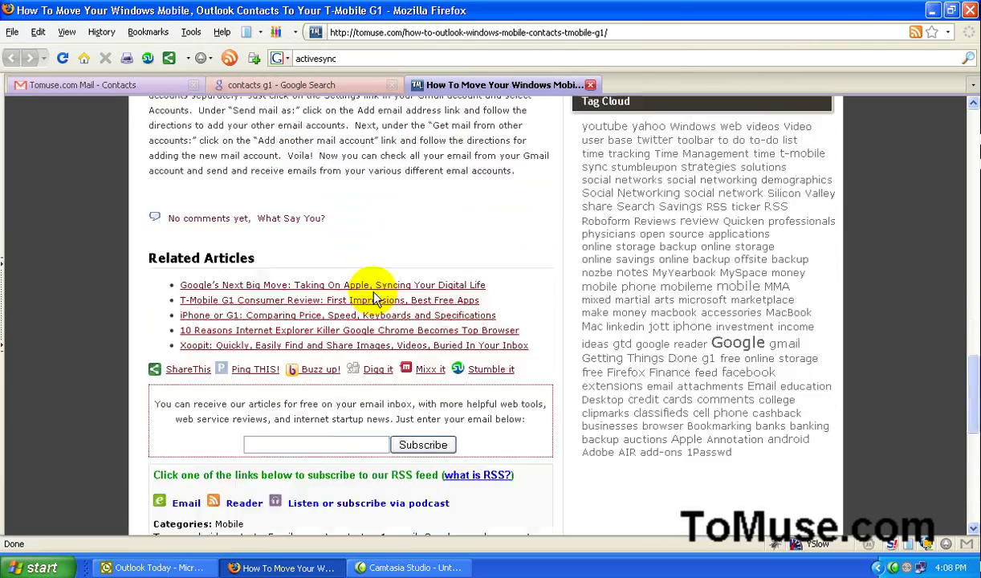
pyautogui.scroll(8, 372, 293)
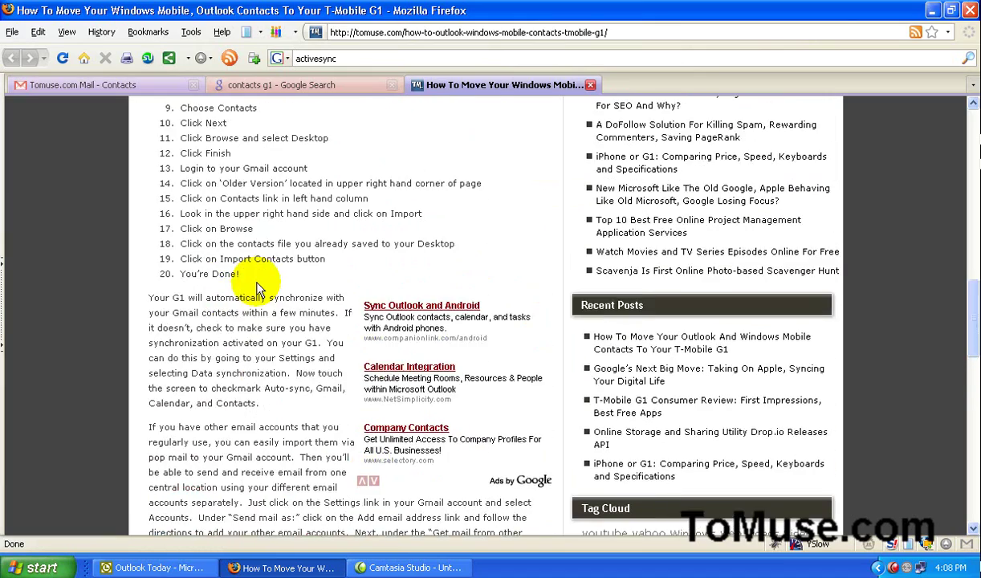
pyautogui.scroll(10, 277, 298)
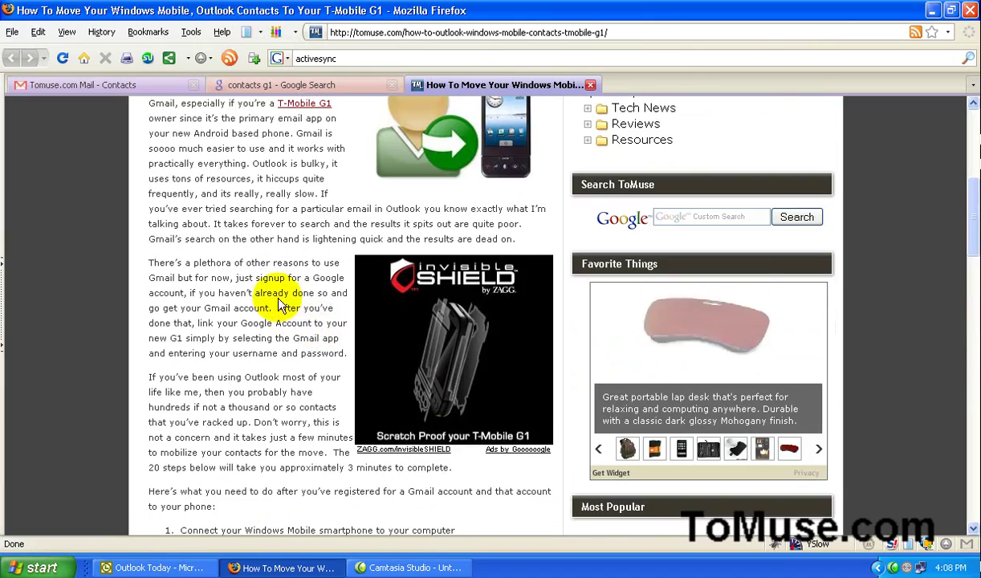
pyautogui.scroll(5, 257, 291)
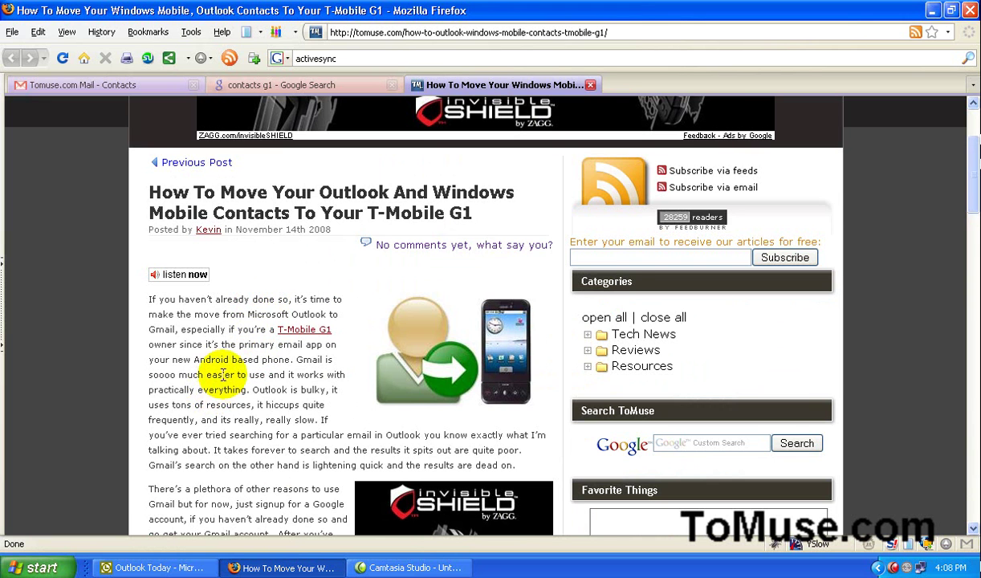
pyautogui.scroll(3, 197, 413)
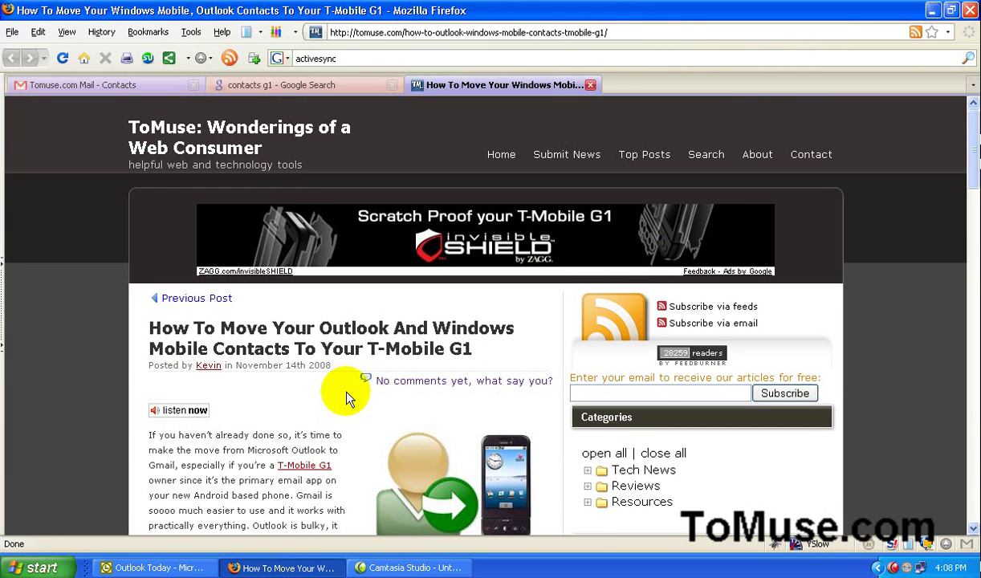